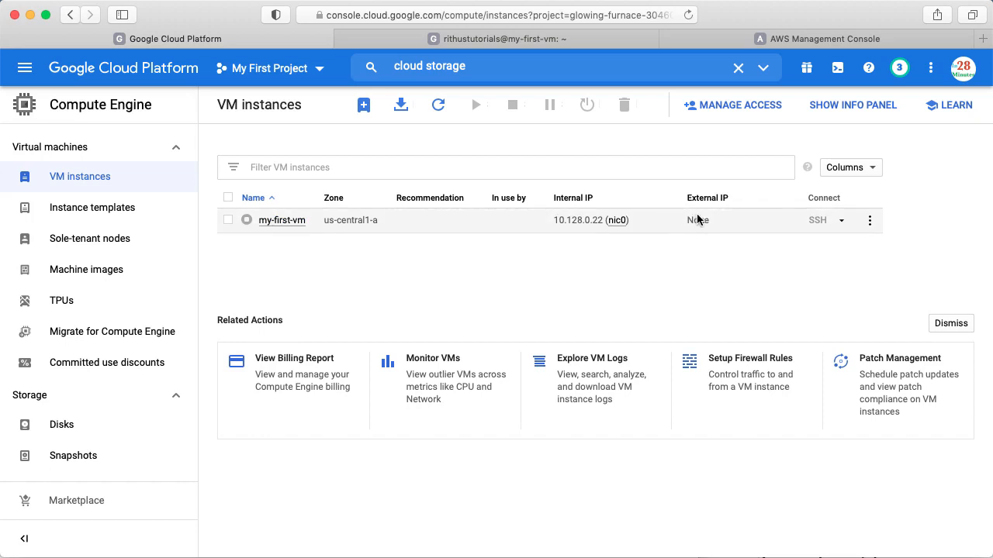
# Start the stopped my-first-vm instance and confirm the start.
pyautogui.click(868, 220)
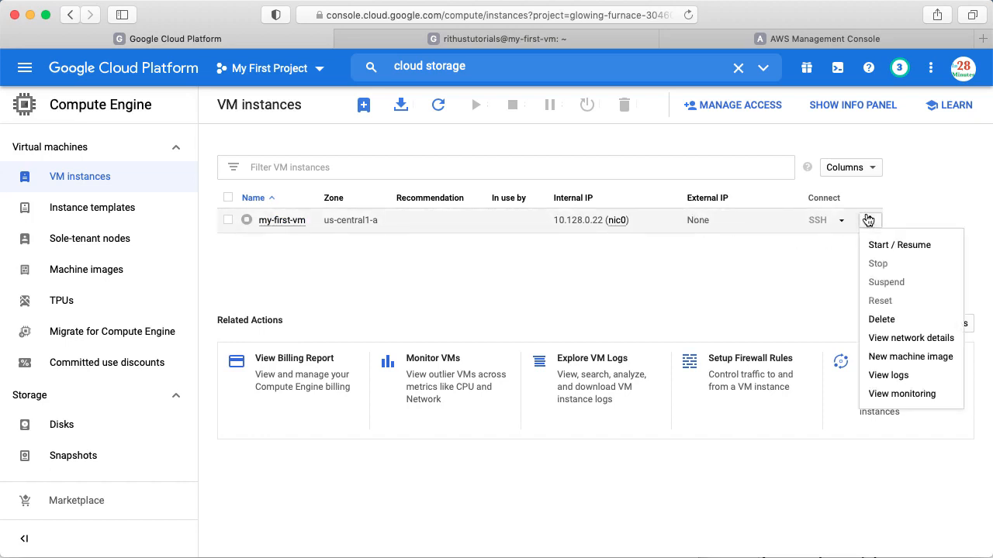
pyautogui.click(886, 242)
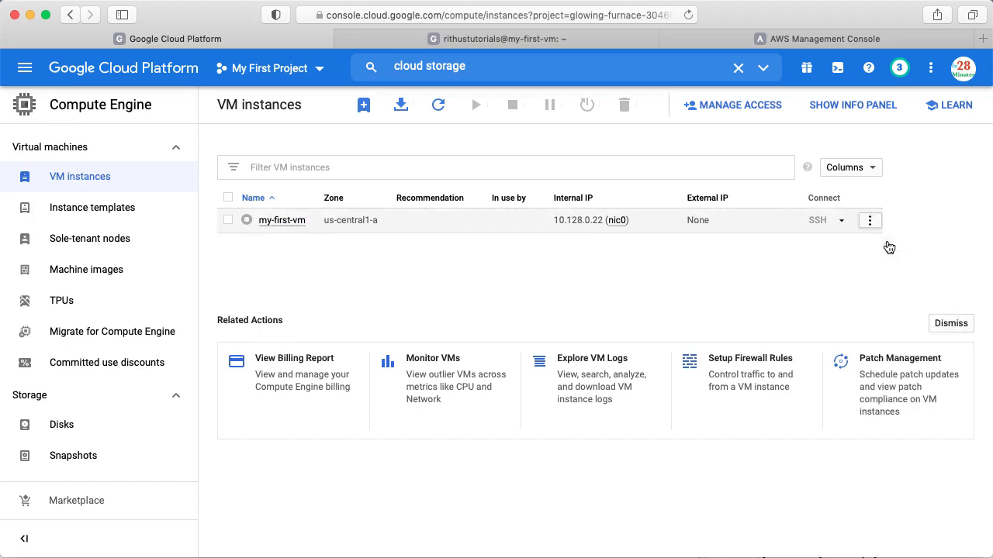
pyautogui.click(700, 358)
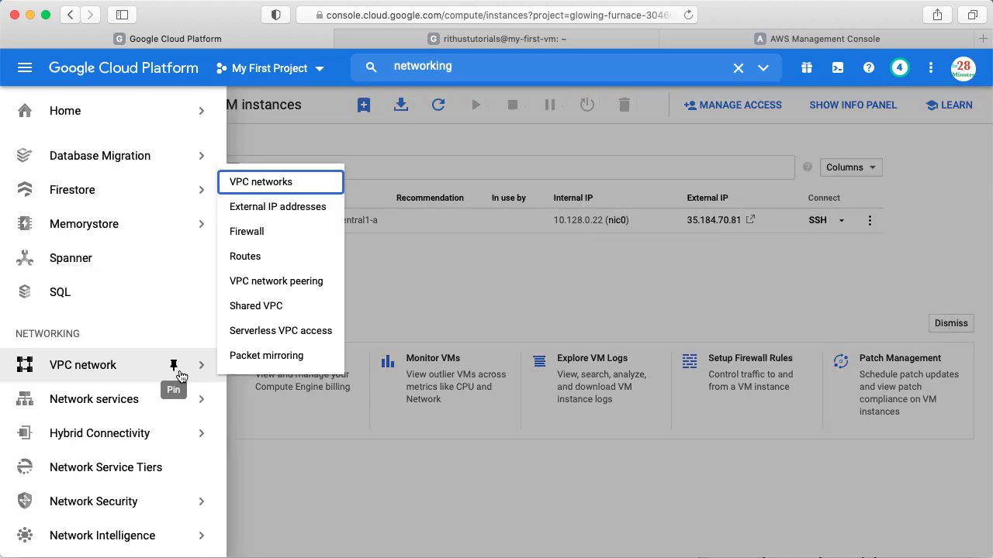
# Open the External IP addresses page of VPC network, also finding it through a console search for "external ip".
pyautogui.click(292, 208)
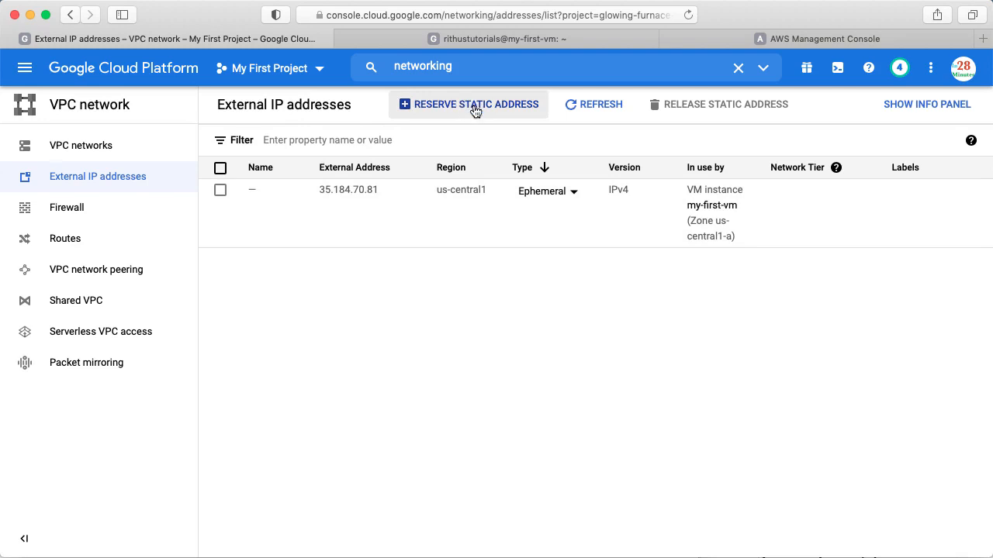
pyautogui.click(439, 67)
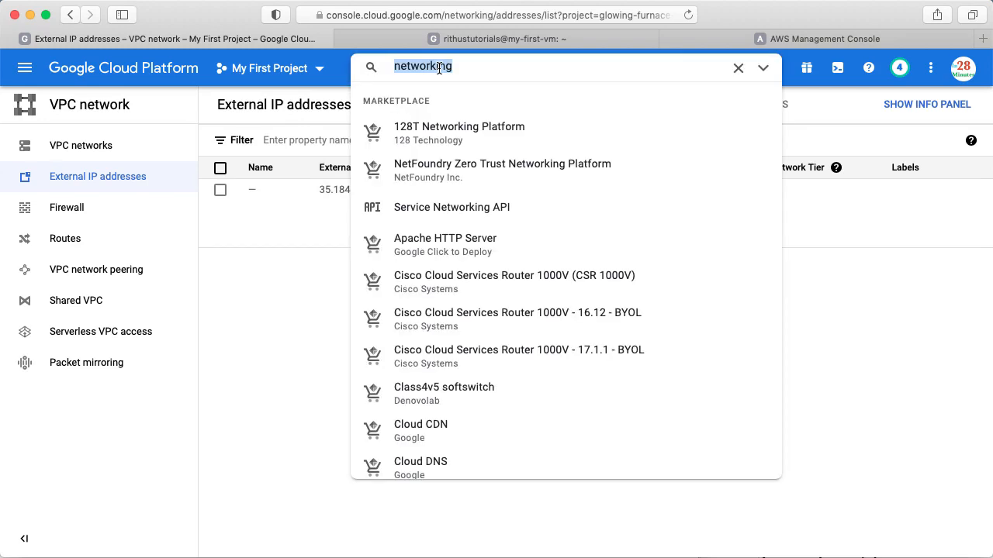
pyautogui.write('external ip')
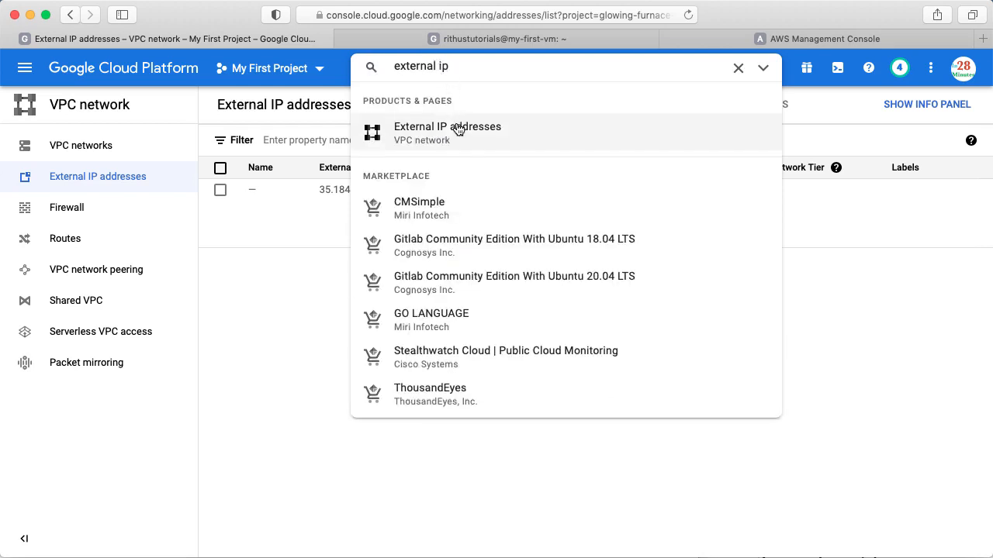
pyautogui.click(457, 129)
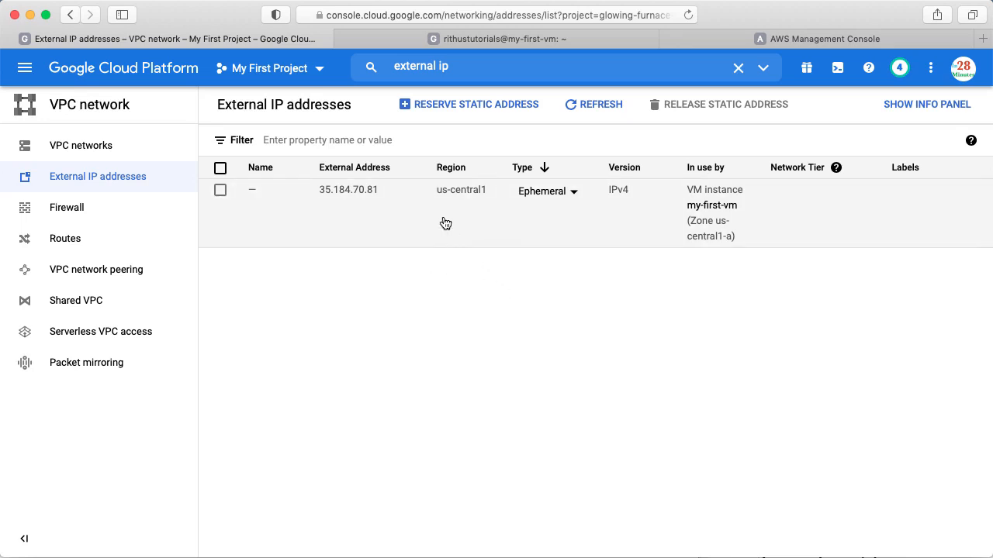
# Change my-first-vm's external address type from Ephemeral to Static, reserving it under the name my-first-static-ip-address.
pyautogui.click(568, 200)
pyautogui.click(554, 199)
pyautogui.click(549, 203)
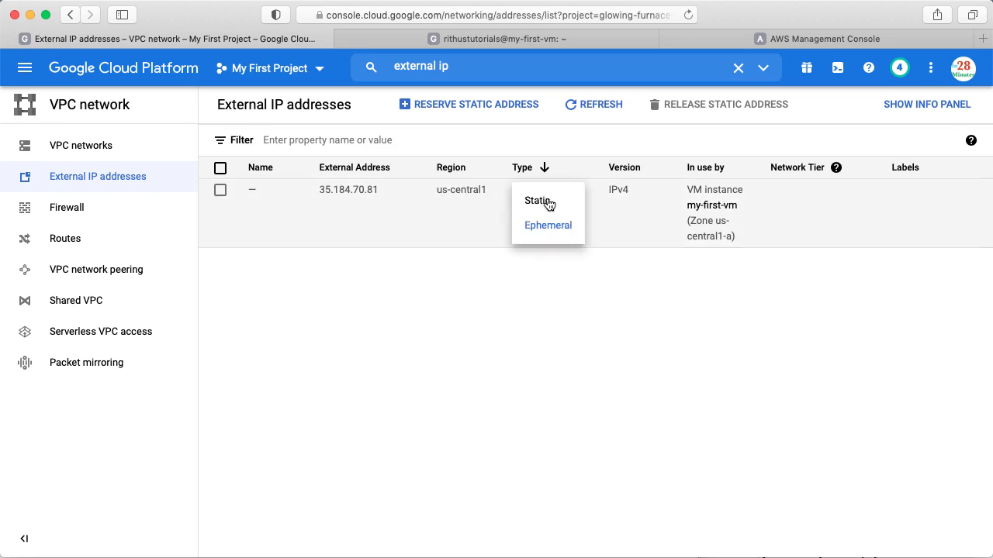
pyautogui.click(548, 202)
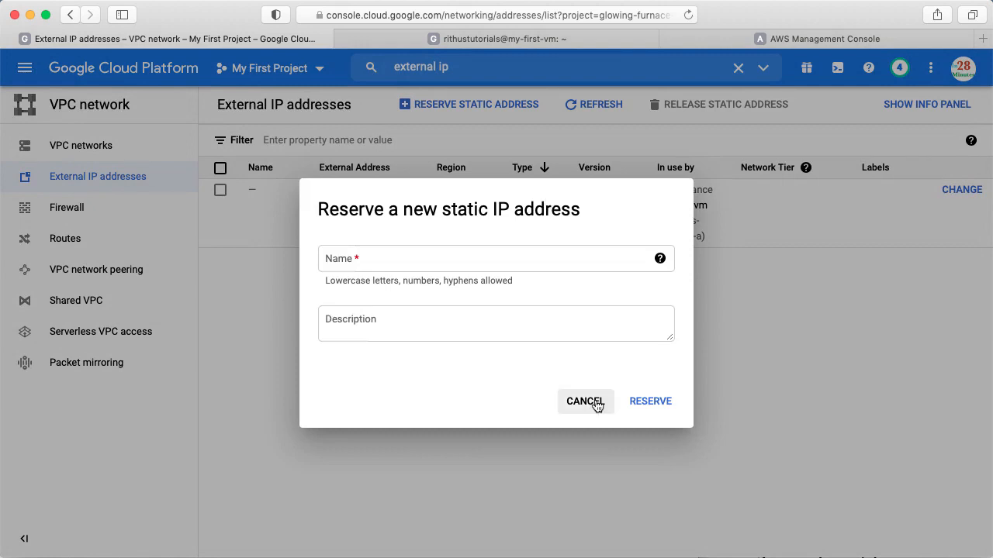
pyautogui.click(382, 258)
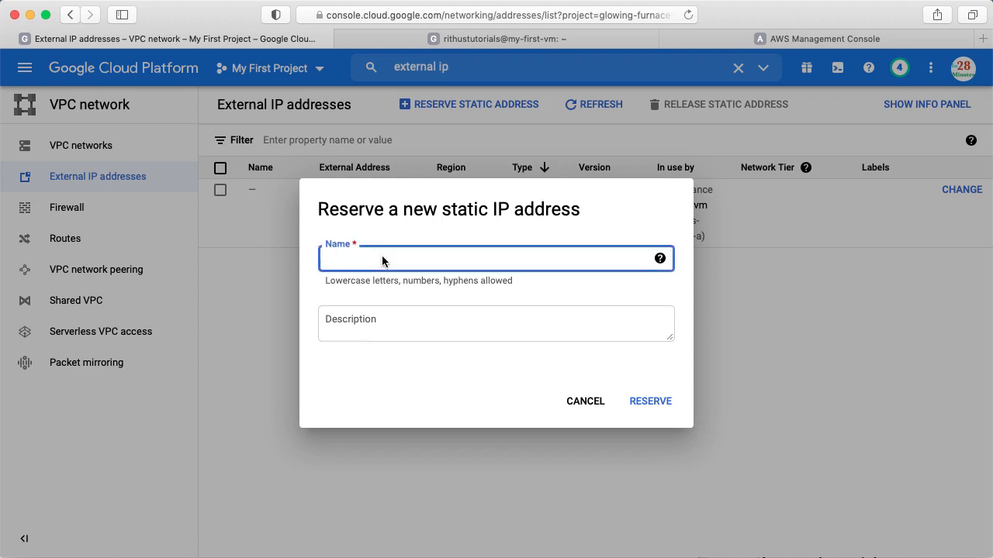
pyautogui.write('my-first-static-ip-address')
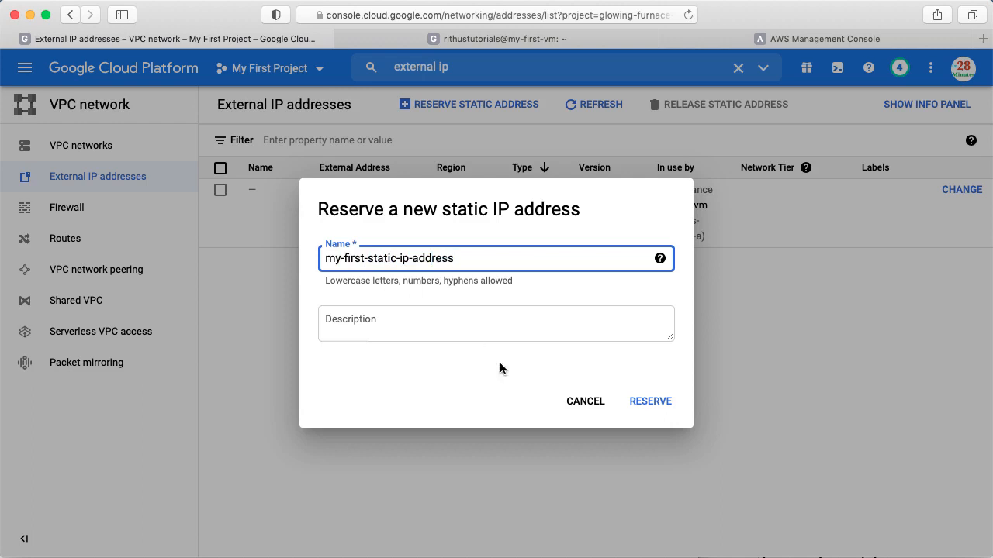
pyautogui.click(651, 402)
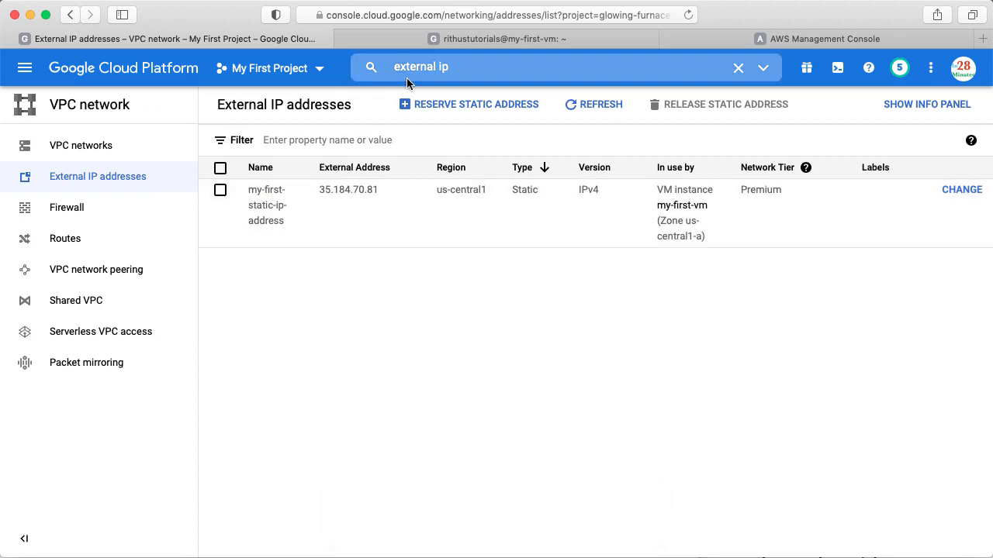
# Search the console for "vm insta", open the Compute Engine VM instances page and stop my-first-vm.
pyautogui.doubleClick(407, 68)
pyautogui.tripleClick(407, 69)
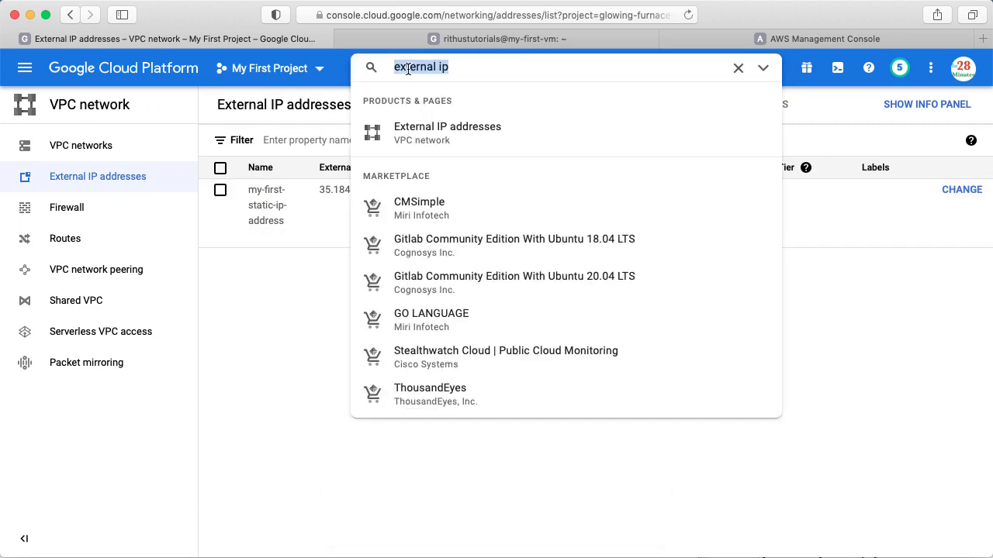
pyautogui.write('vm insta')
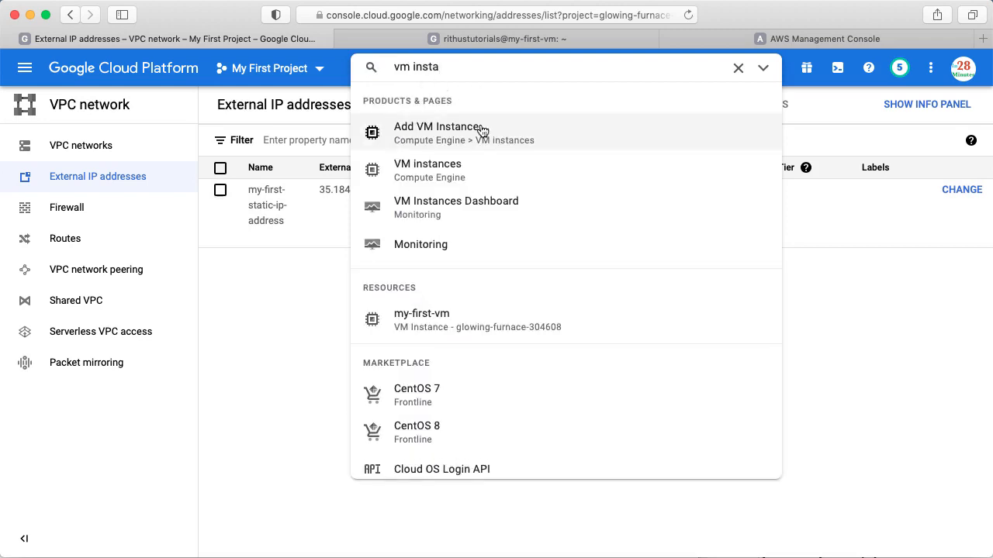
pyautogui.click(457, 172)
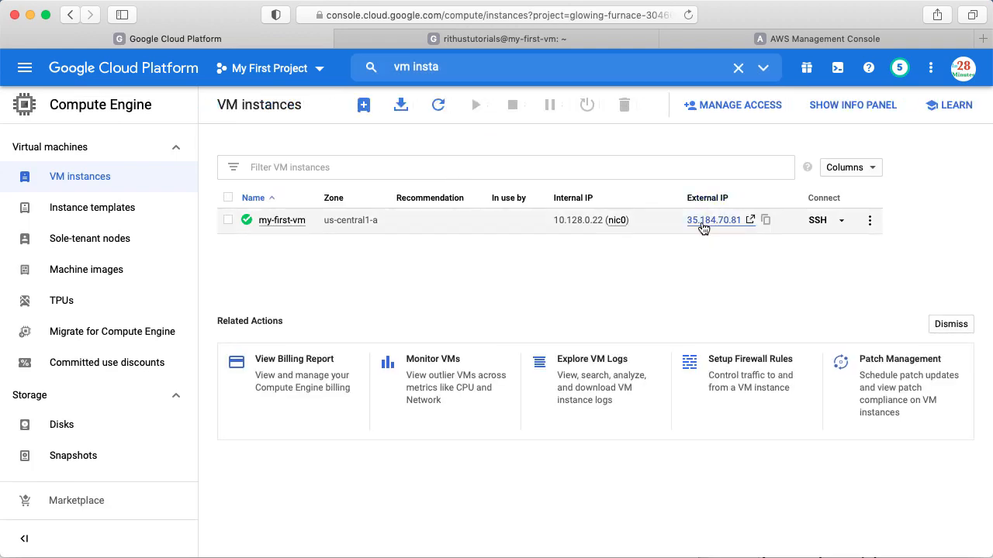
pyautogui.click(869, 220)
pyautogui.click(878, 266)
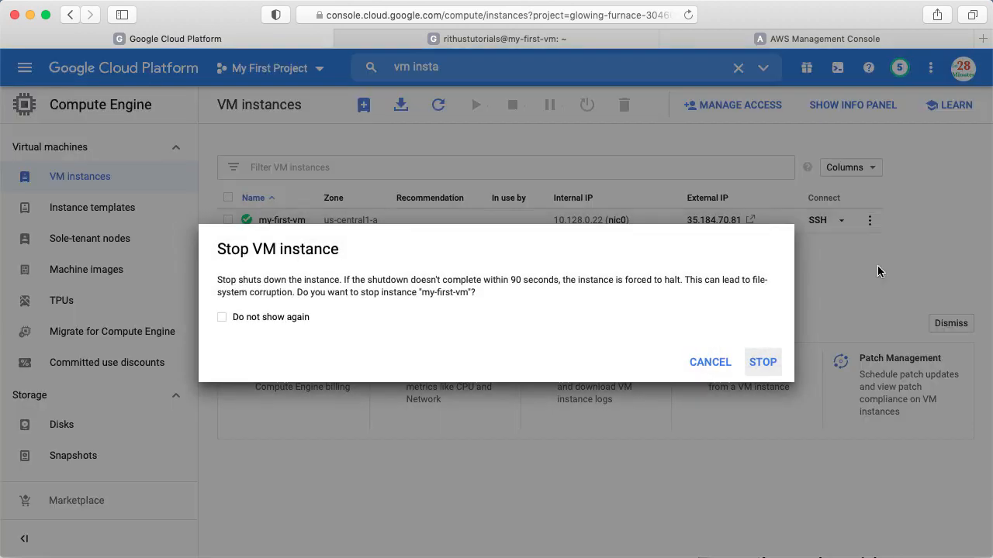
pyautogui.click(761, 361)
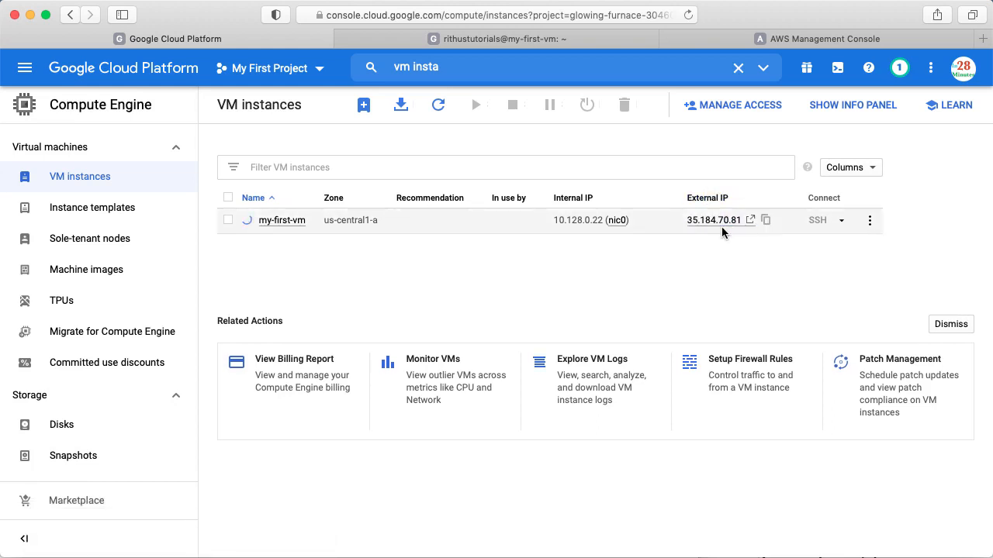
# Refresh the VM instances list and start my-first-vm again.
pyautogui.click(438, 114)
pyautogui.click(865, 222)
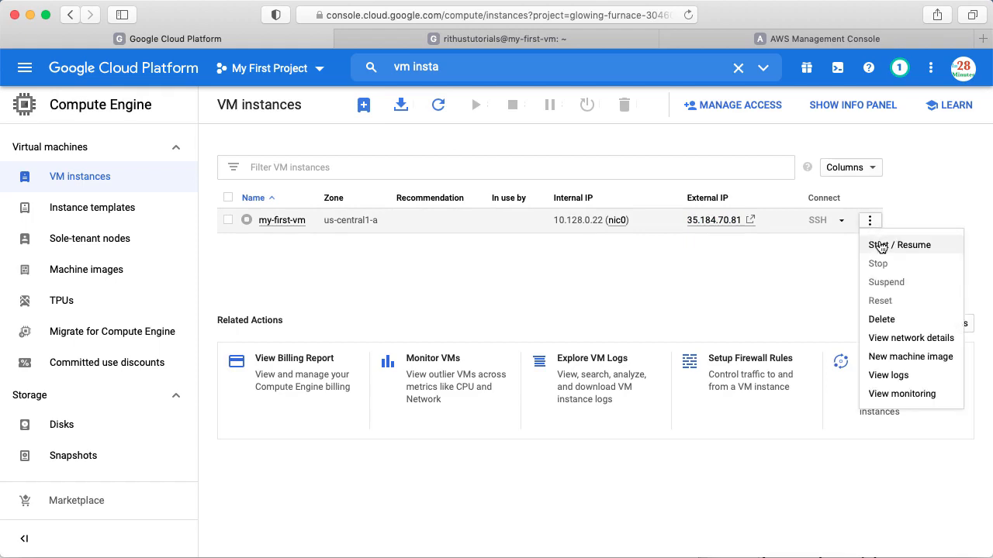
pyautogui.click(878, 243)
pyautogui.click(698, 358)
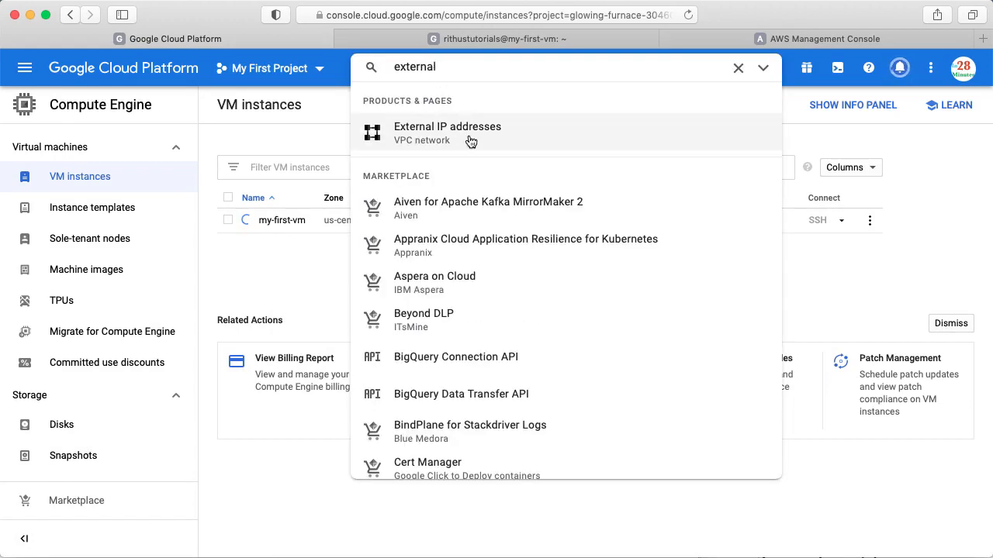
# On the External IP addresses page, attach my-first-static-ip-address to None, assign my-first-vm a new ephemeral address, and refresh the list.
pyautogui.click(470, 136)
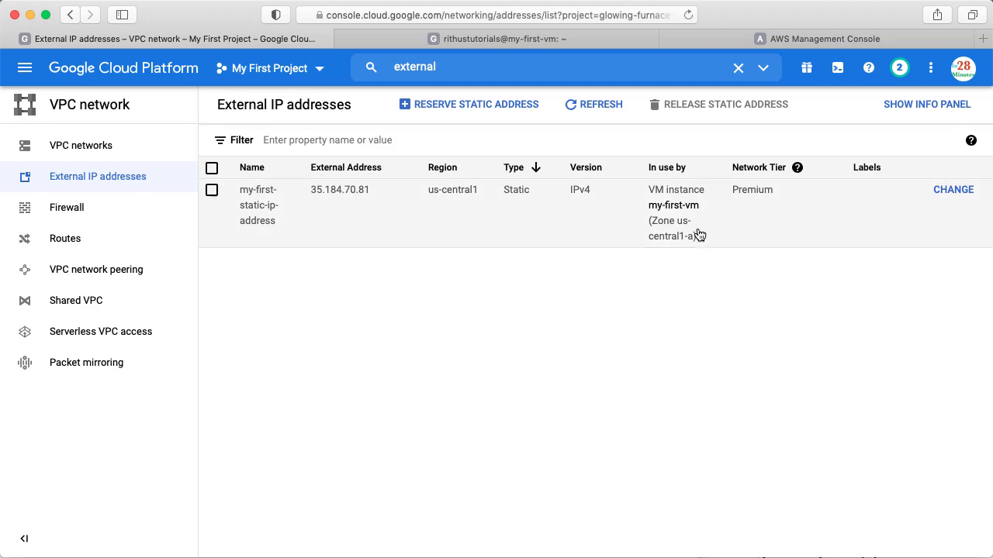
pyautogui.click(953, 190)
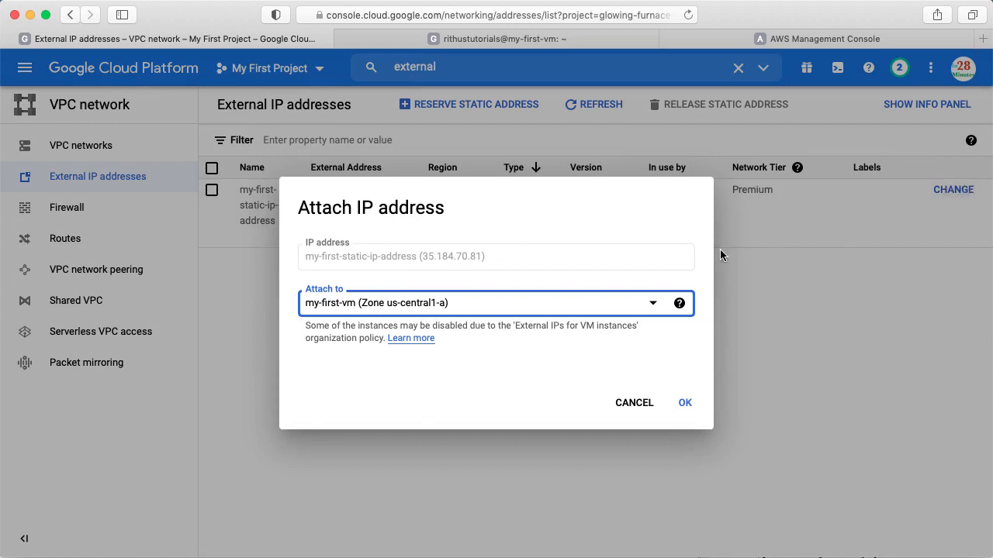
pyautogui.click(620, 308)
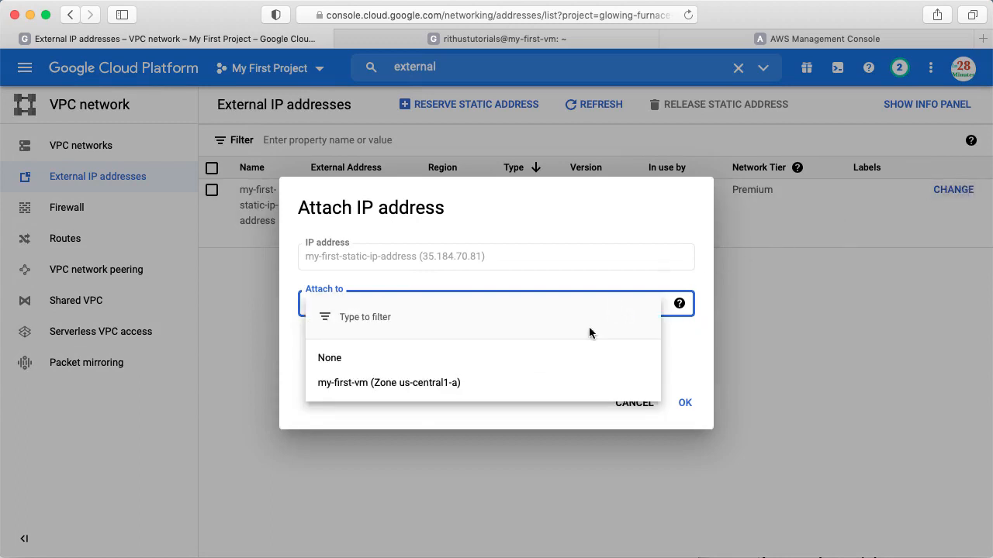
pyautogui.click(390, 356)
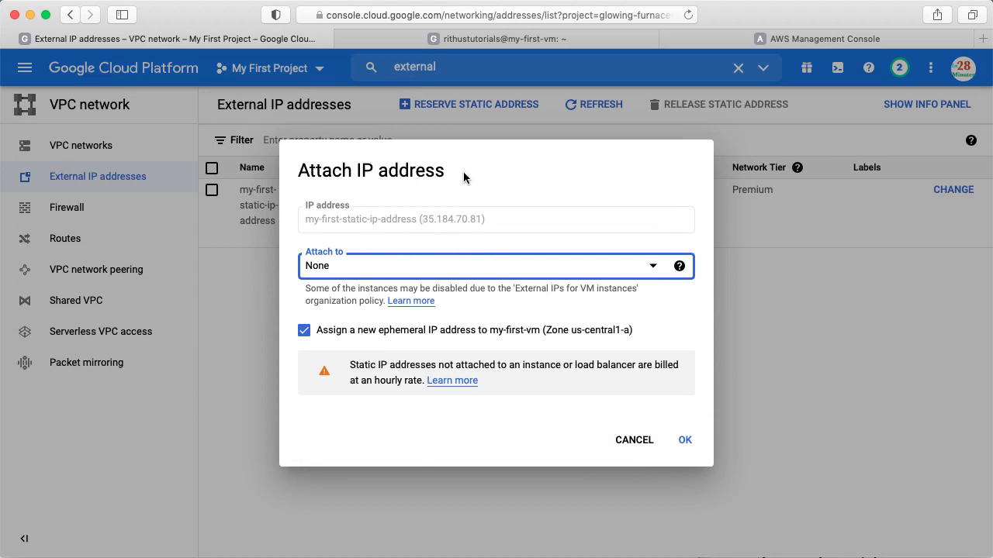
pyautogui.click(685, 441)
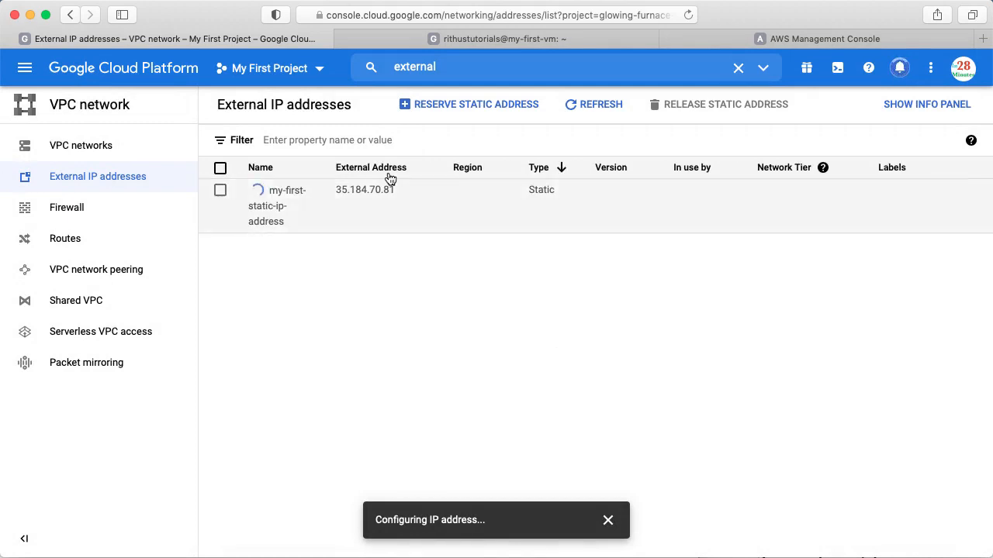
pyautogui.click(580, 104)
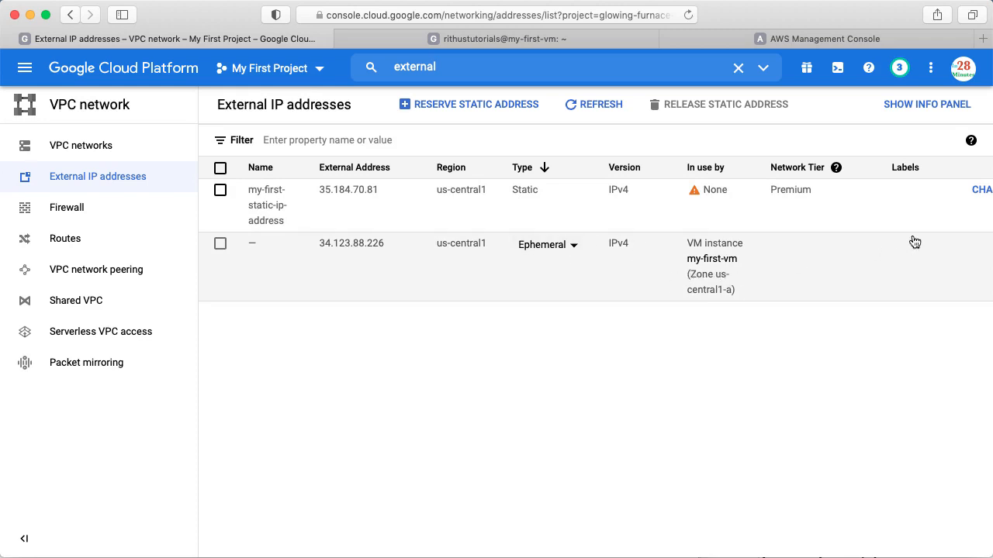
# Release the unattached static address my-first-static-ip-address and confirm its deletion.
pyautogui.click(222, 193)
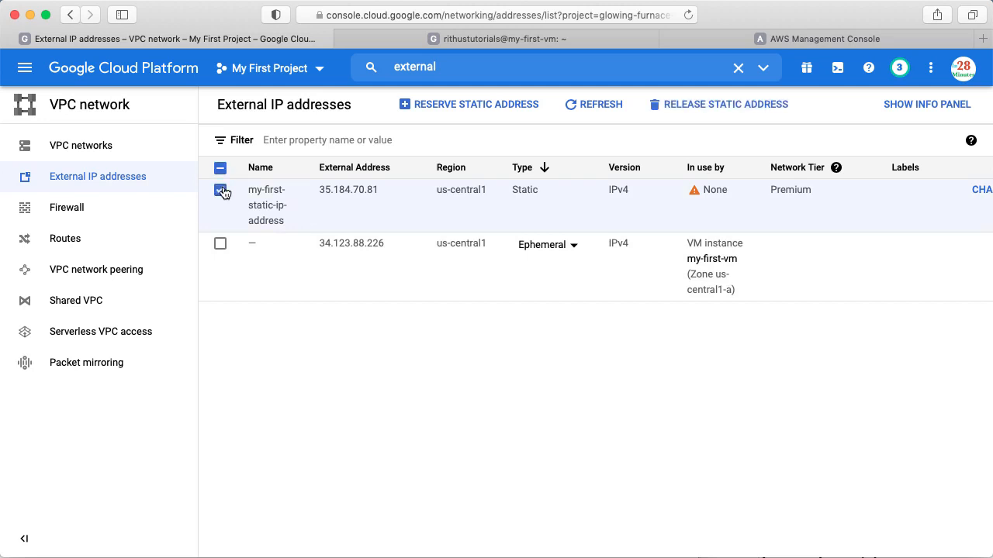
pyautogui.click(673, 109)
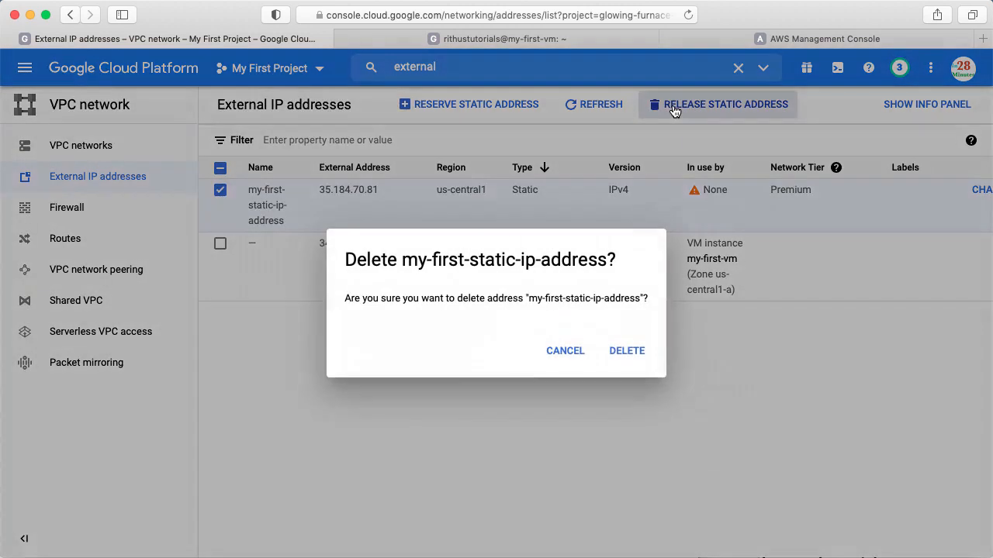
pyautogui.click(626, 351)
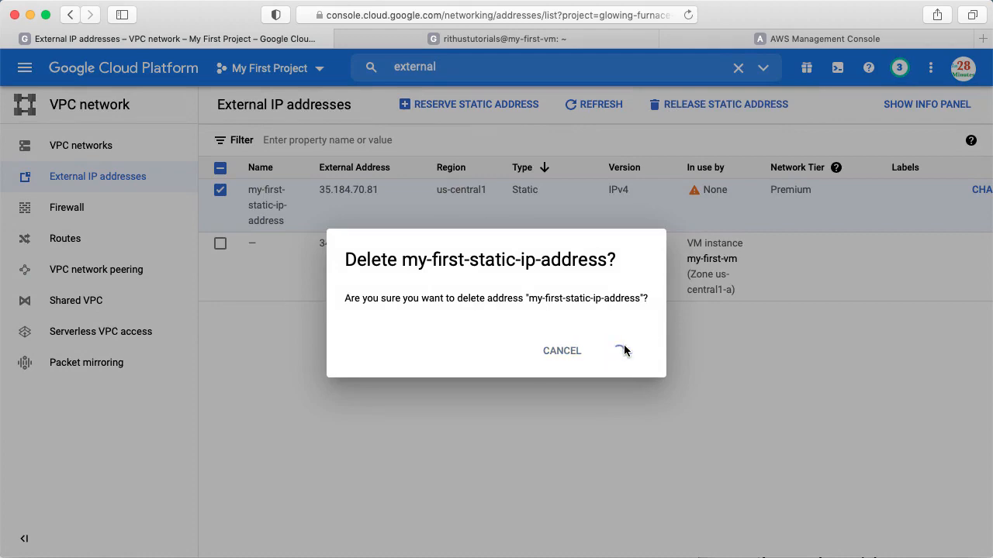